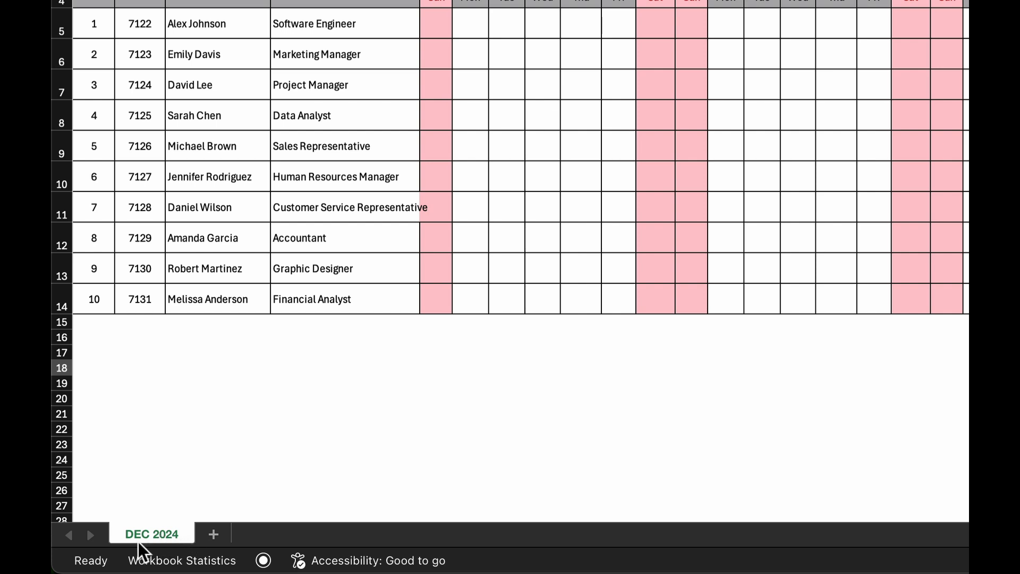
Step: Create a copy of the DEC 2024 sheet and place it at the end of the workbook
right_click(168, 536)
left_click(196, 537)
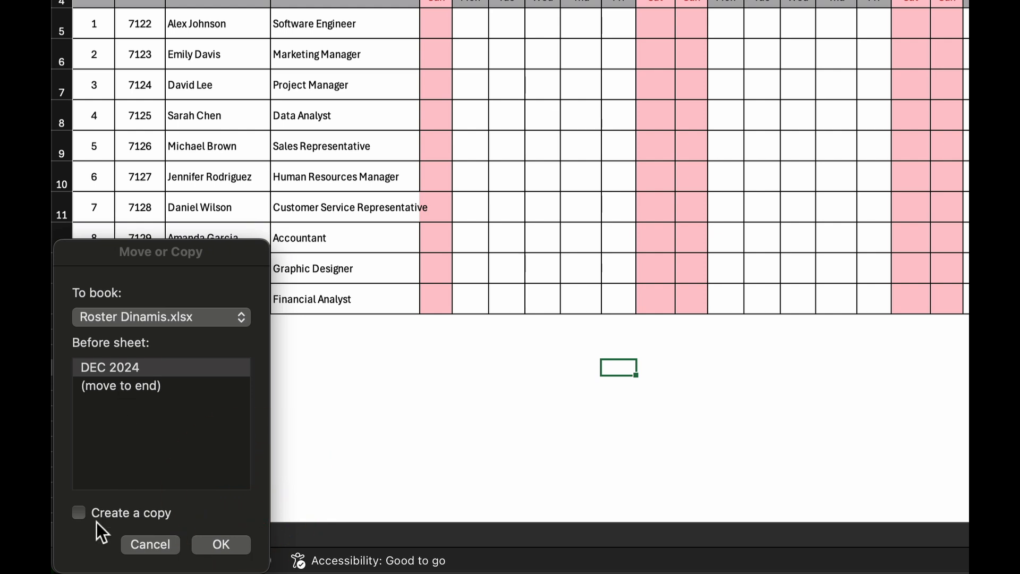
left_click(81, 515)
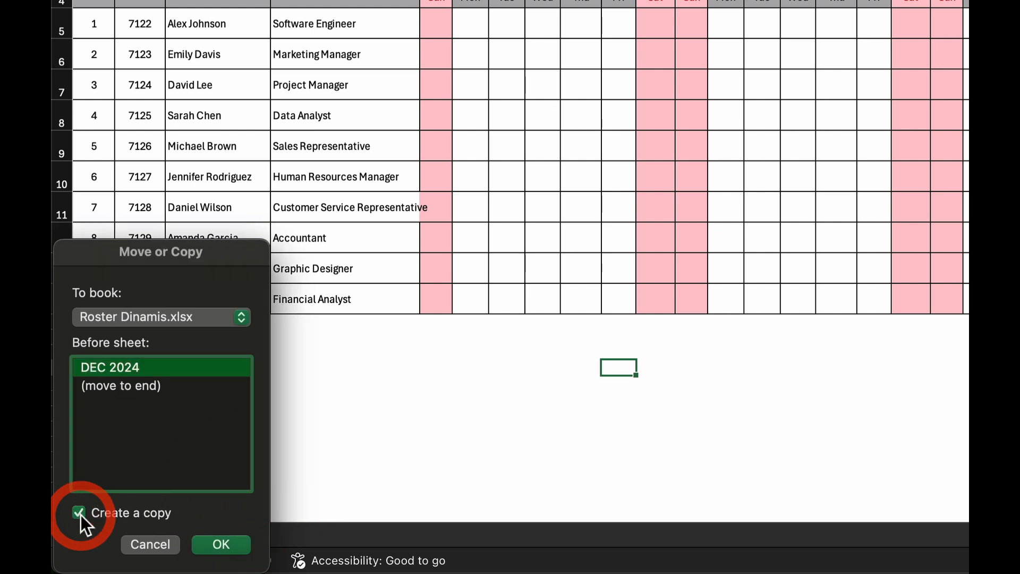
left_click(122, 387)
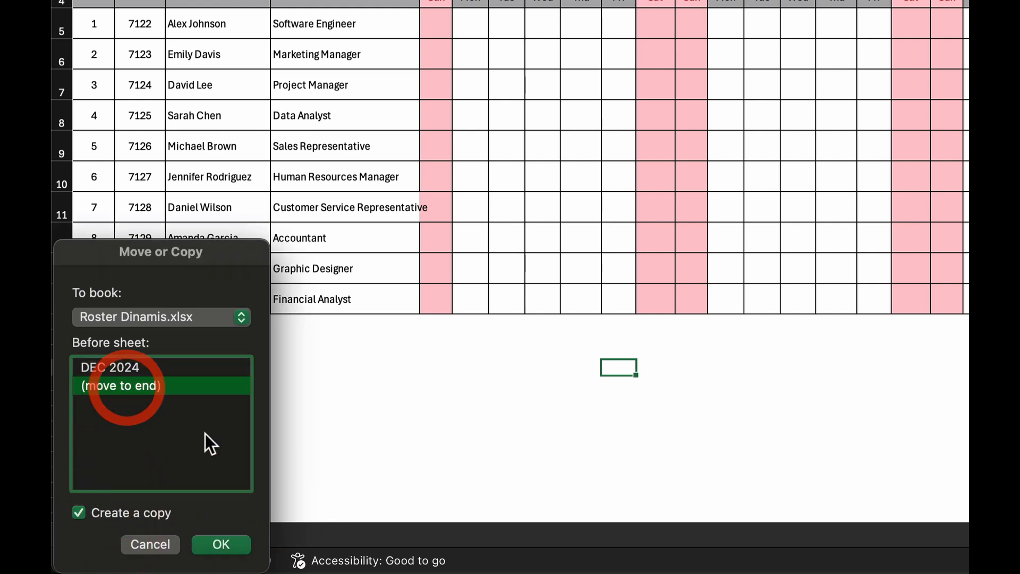
left_click(230, 544)
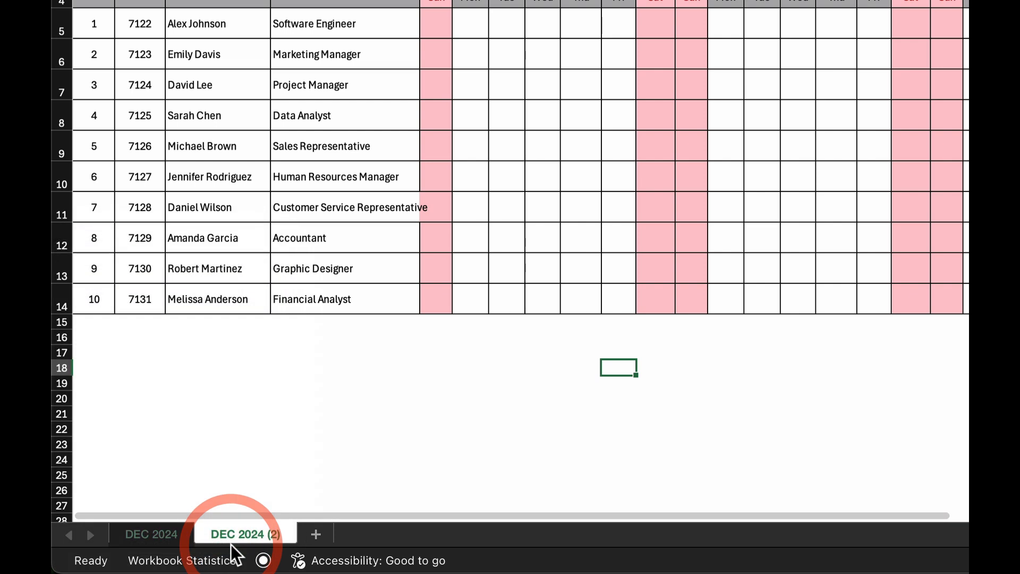
Step: Rename the copied sheet as JAN 2025
right_click(264, 534)
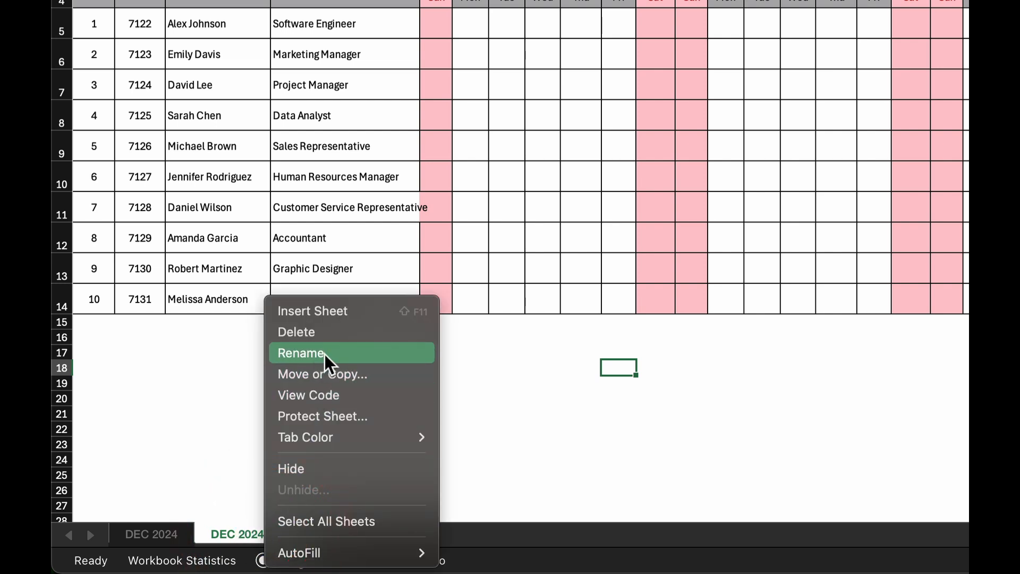
left_click(324, 354)
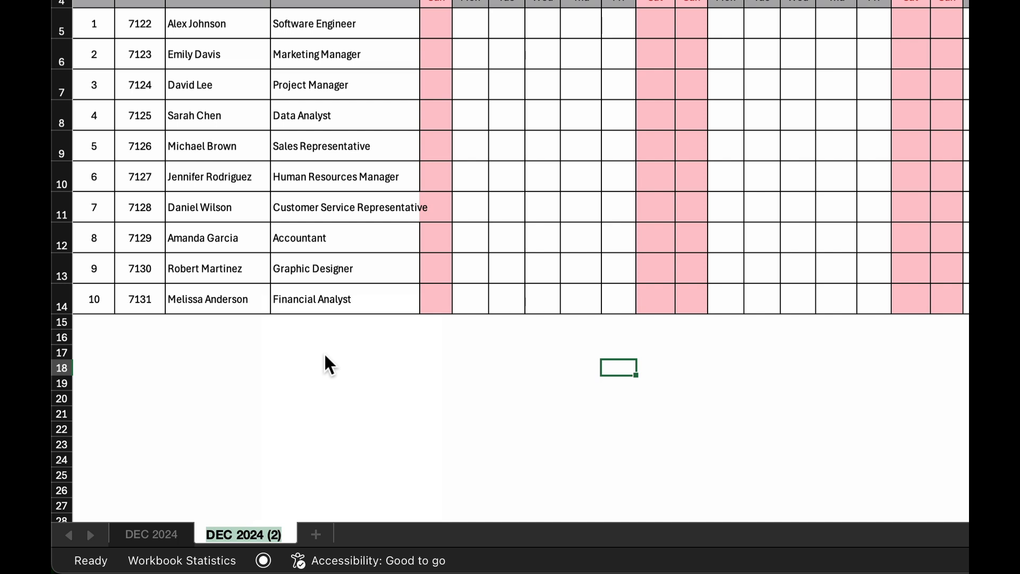
type("JAN")
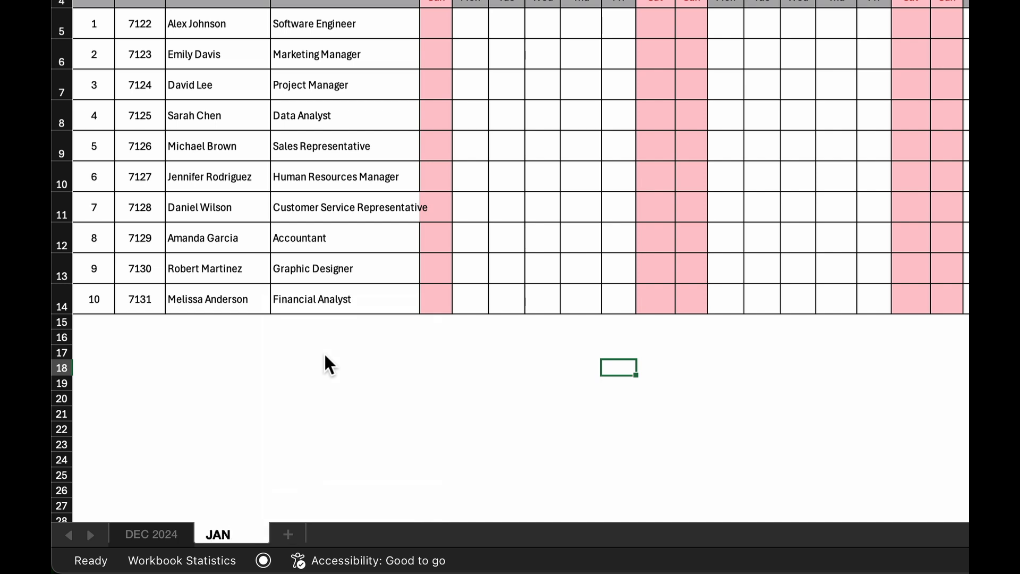
type(" 2024")
key("BackSpace")
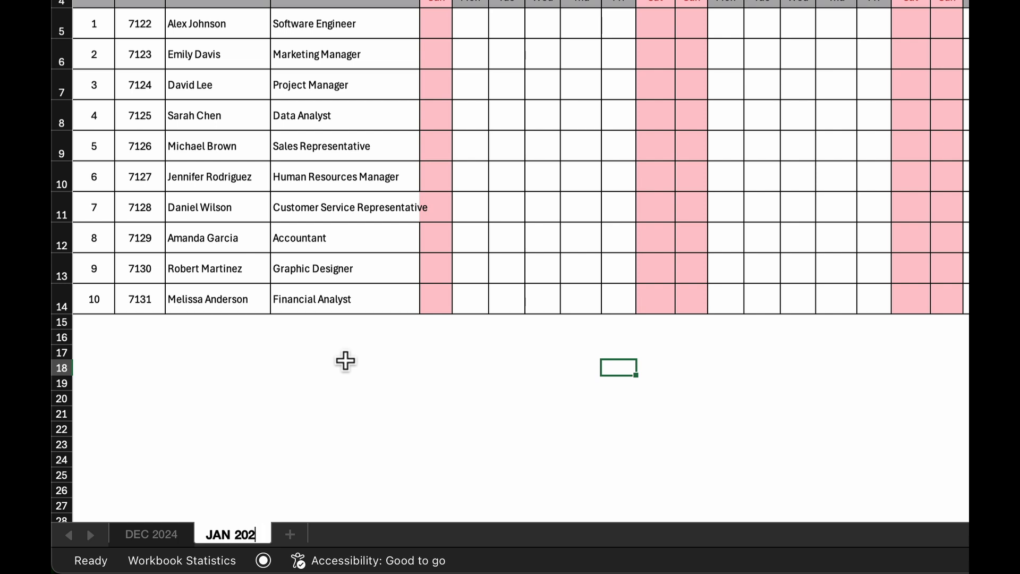
type("5")
left_click(333, 397)
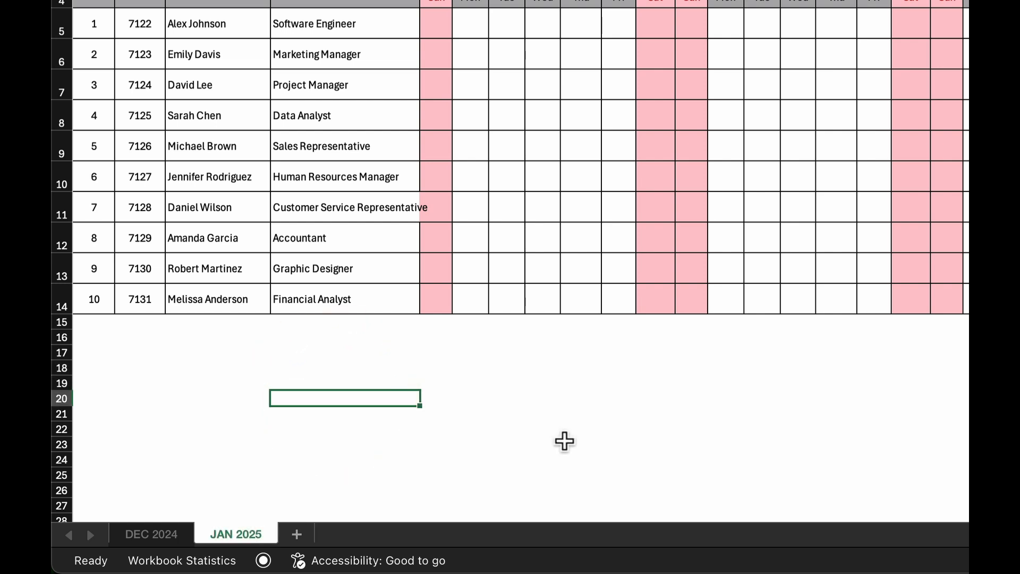
left_click(200, 327)
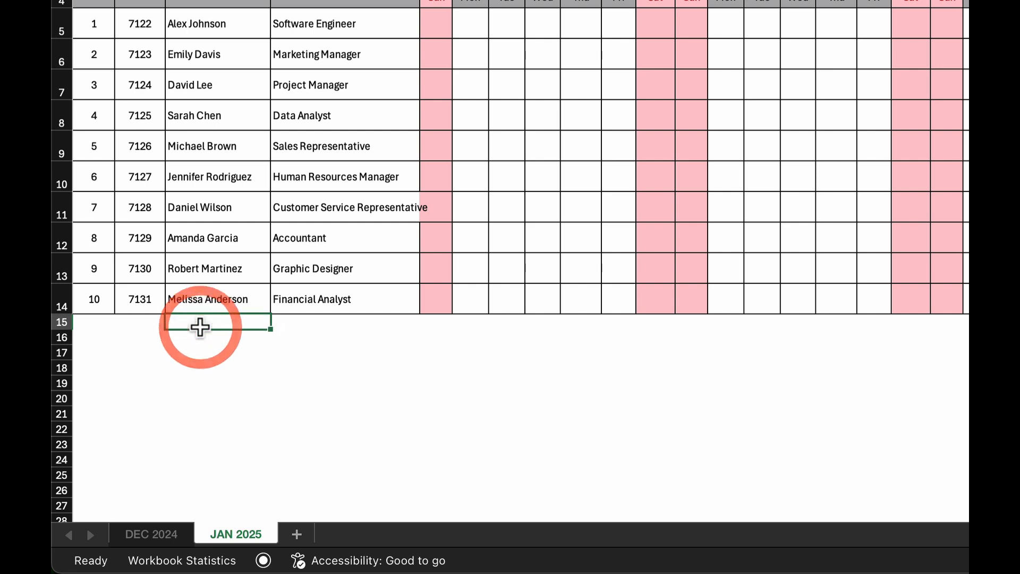
left_click(301, 325)
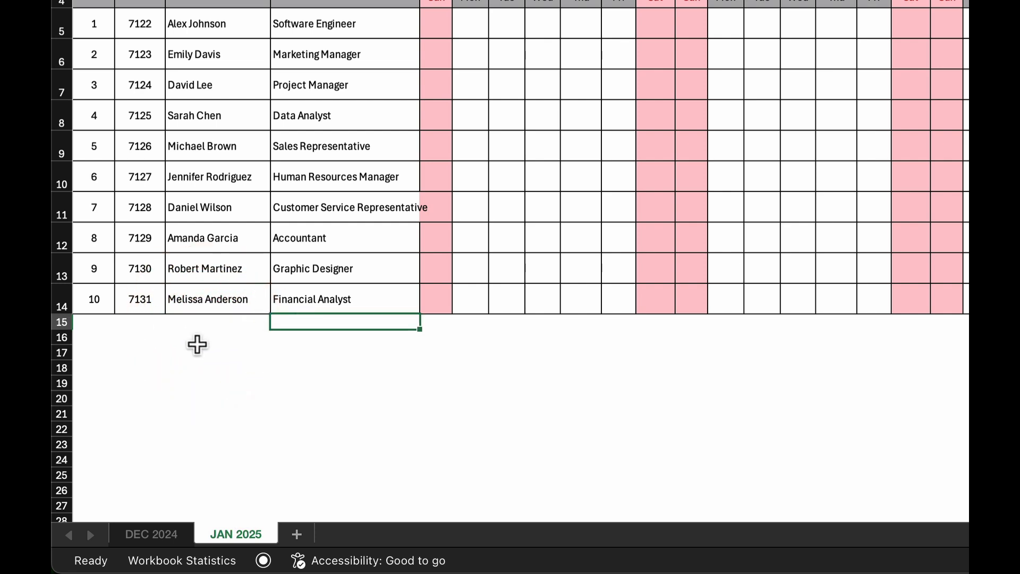
left_click(197, 345)
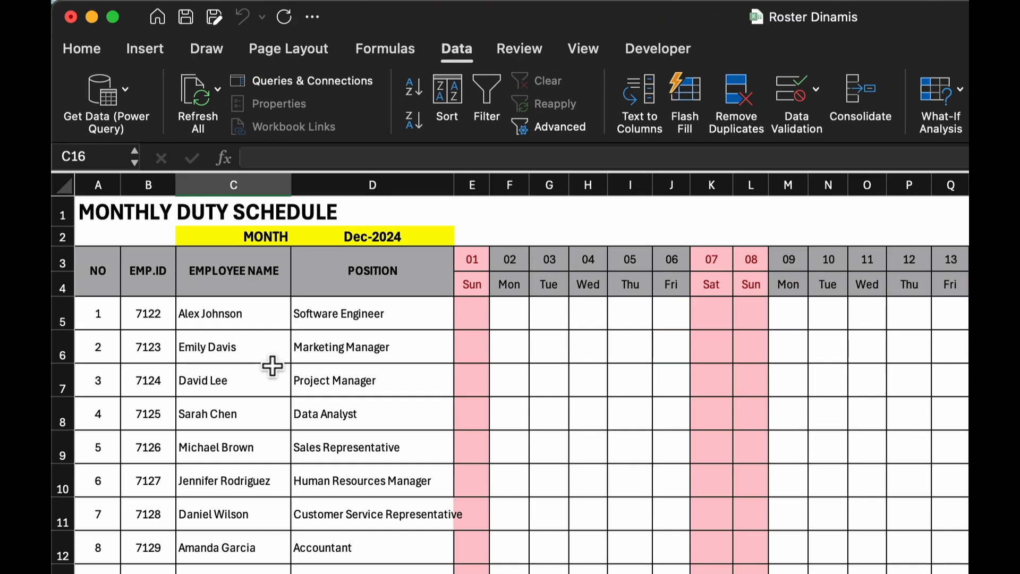
Step: Copy the formatting of the last employee row, row 14, onto empty rows 15 and 16 with Format Painter
left_click(77, 47)
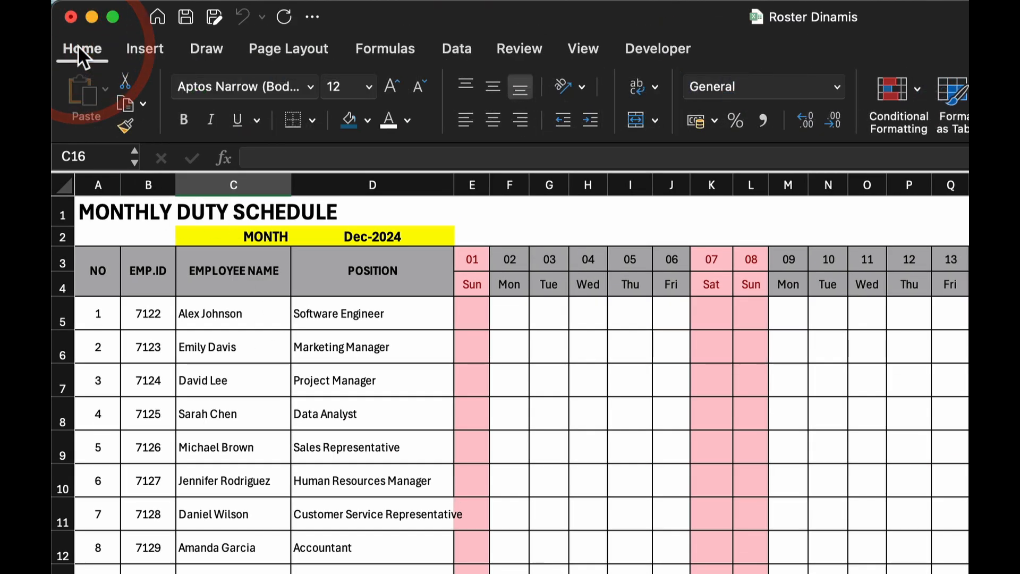
left_click(129, 130)
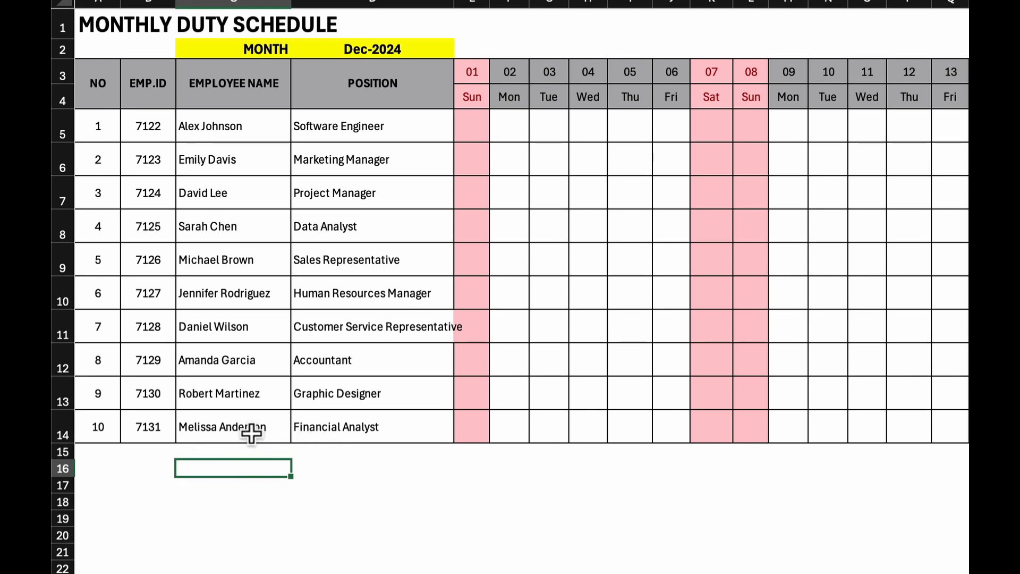
left_click(58, 428)
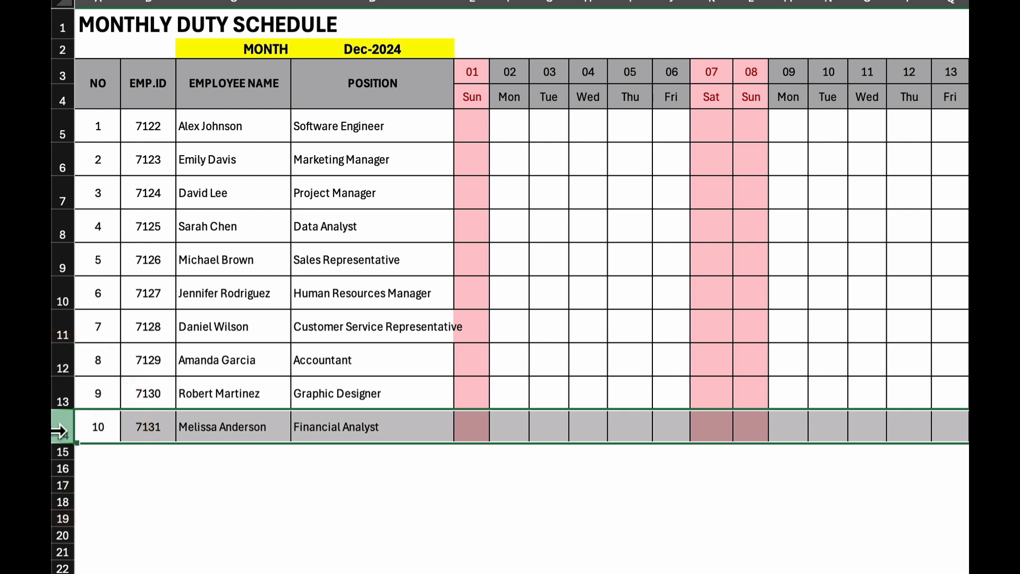
left_click(58, 430)
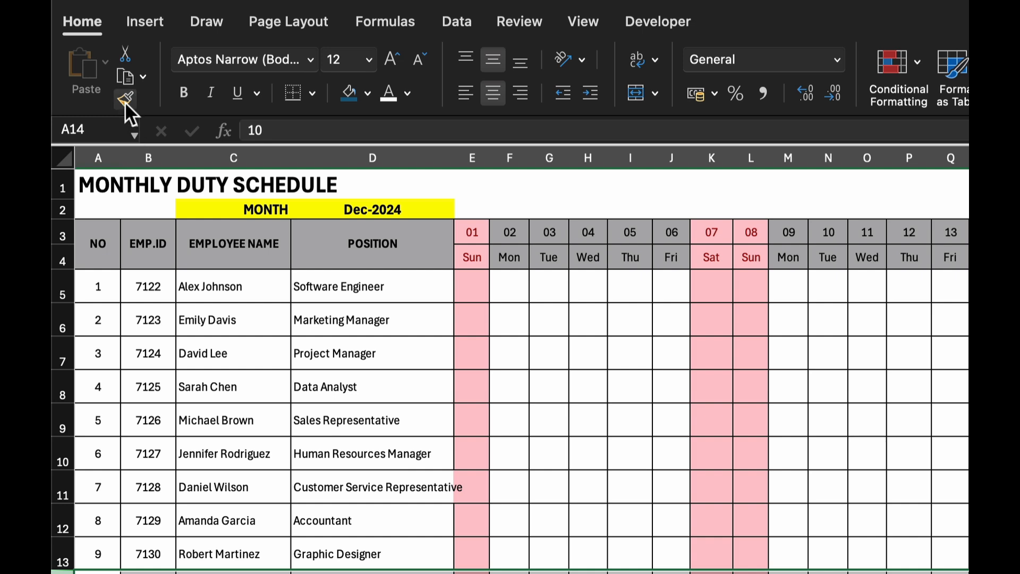
left_click(126, 101)
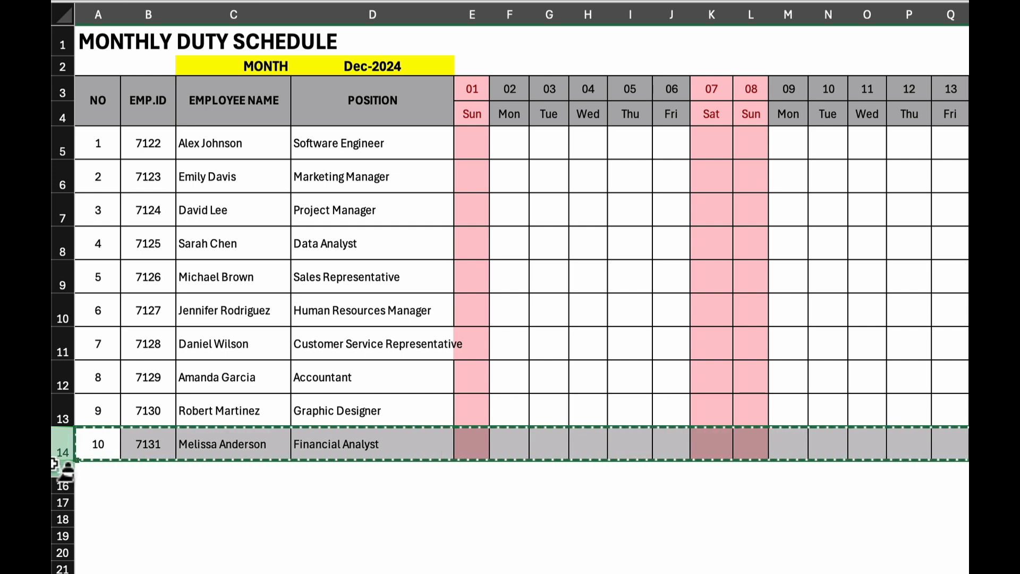
left_click_drag(58, 468, 59, 482)
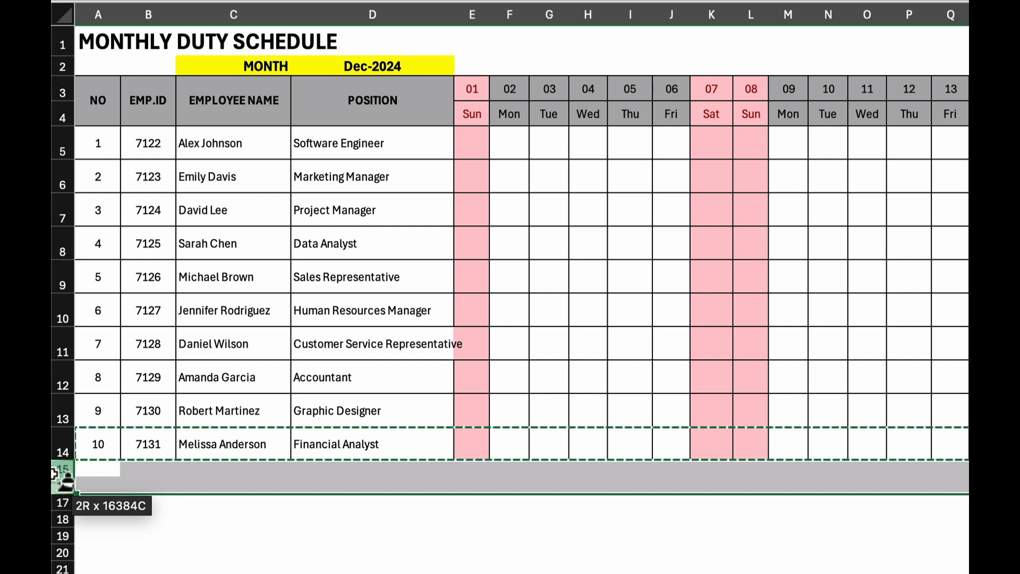
left_click_drag(58, 475, 59, 477)
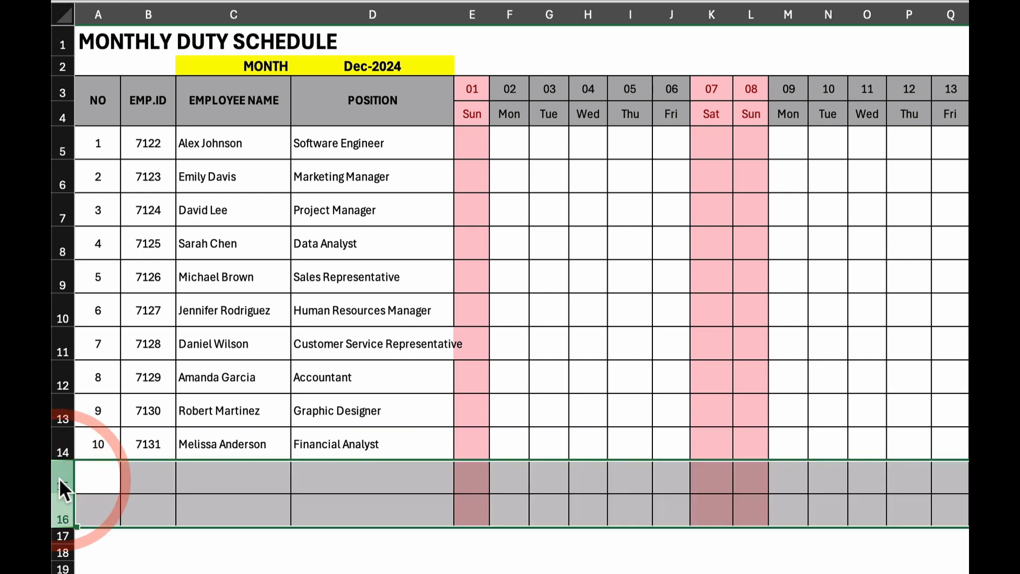
left_click(207, 563)
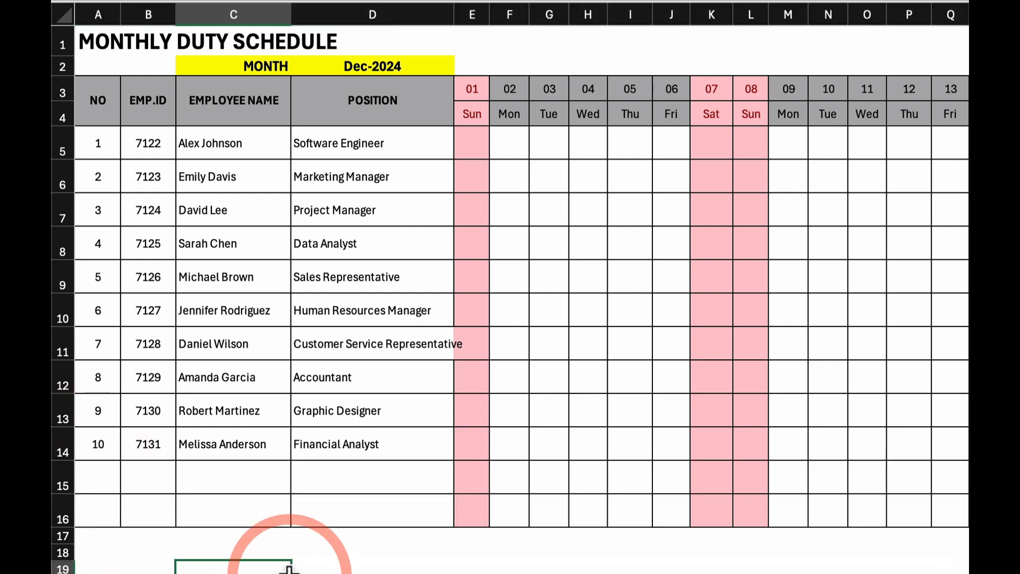
Step: Fill row 15 with number 11, the new employee's ID and name, and the position Secretary
left_click(105, 478)
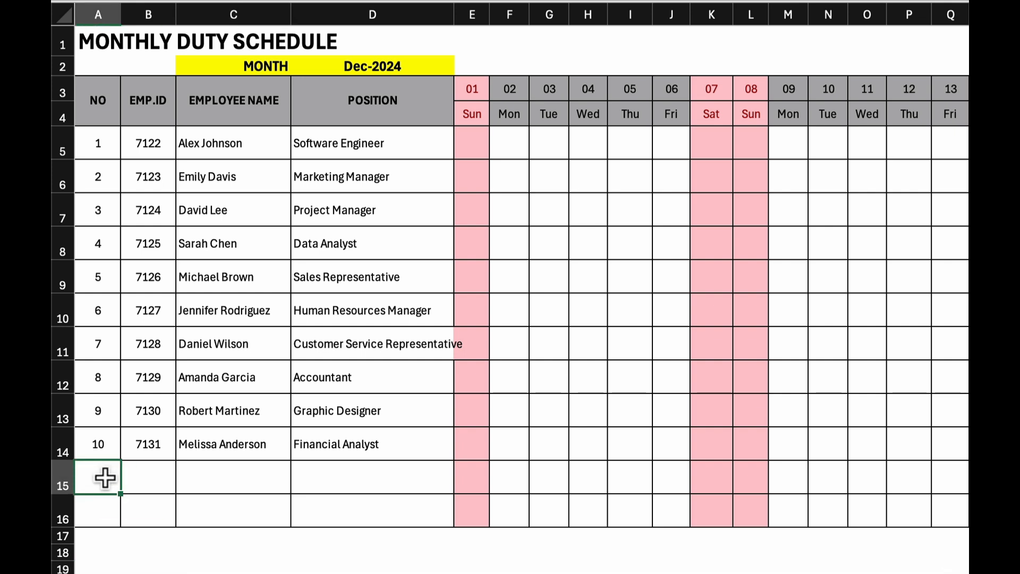
type("11")
key("Tab")
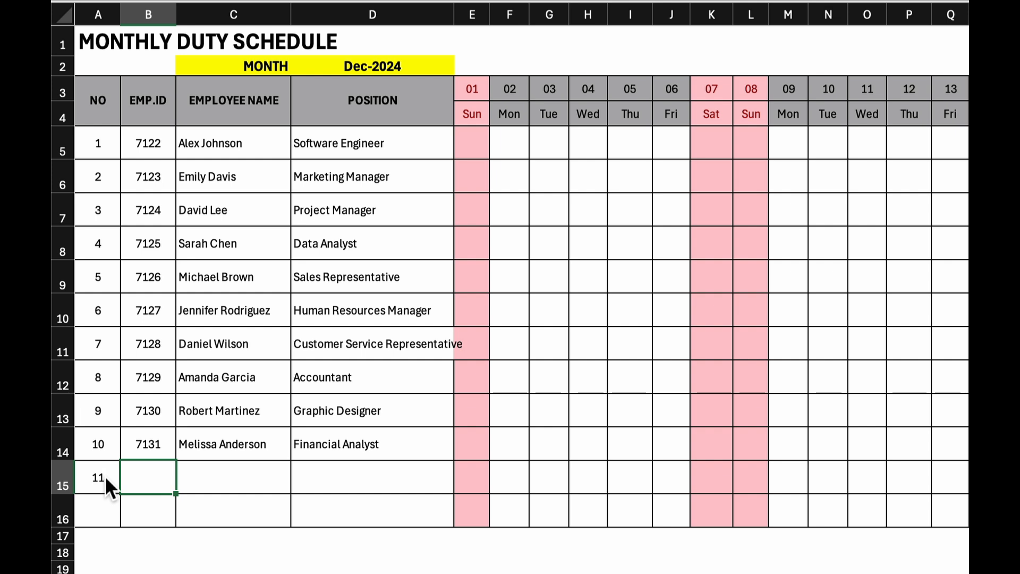
type("7132")
key("Tab")
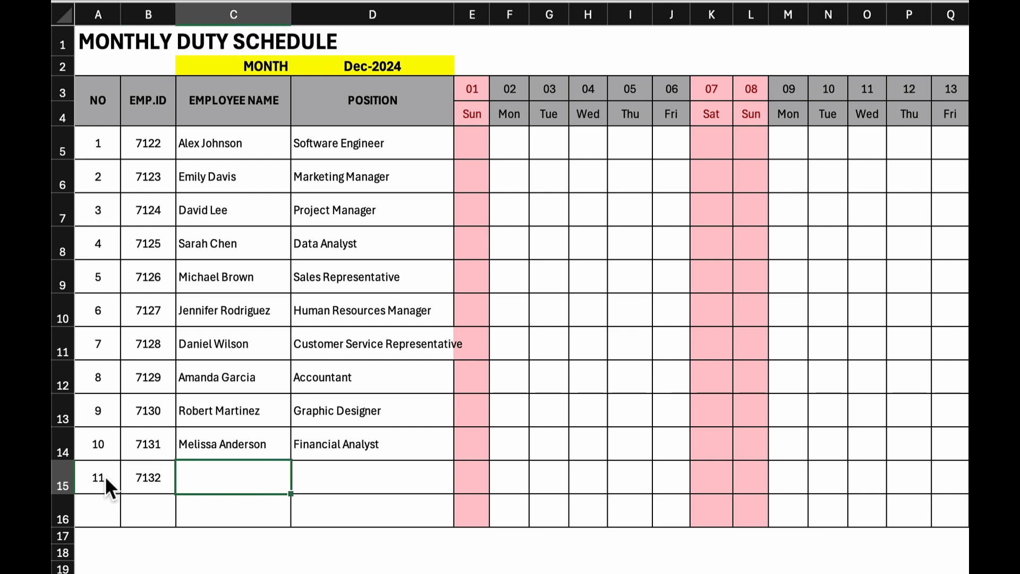
type("Noviana")
key("Tab")
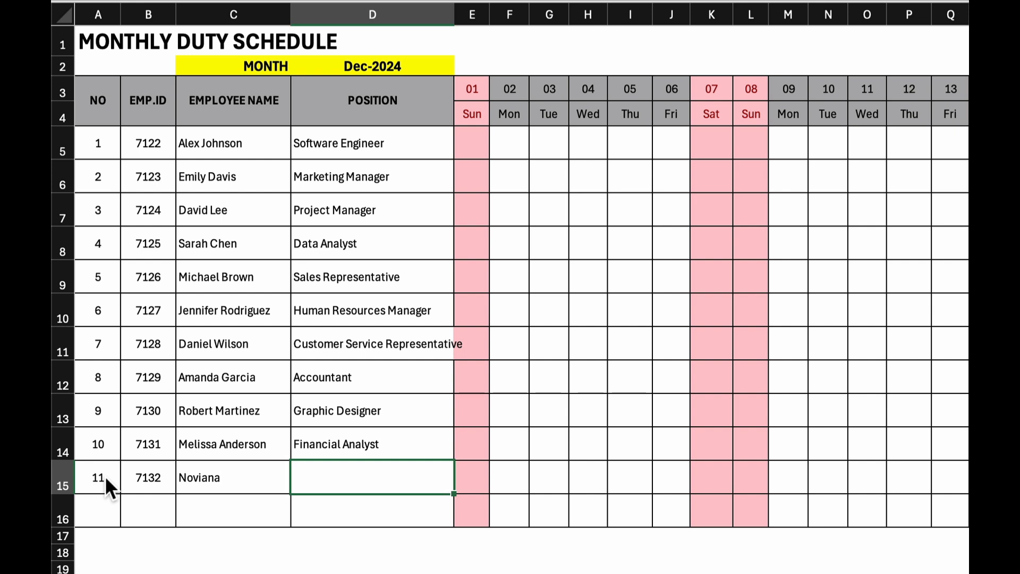
type("Secretary")
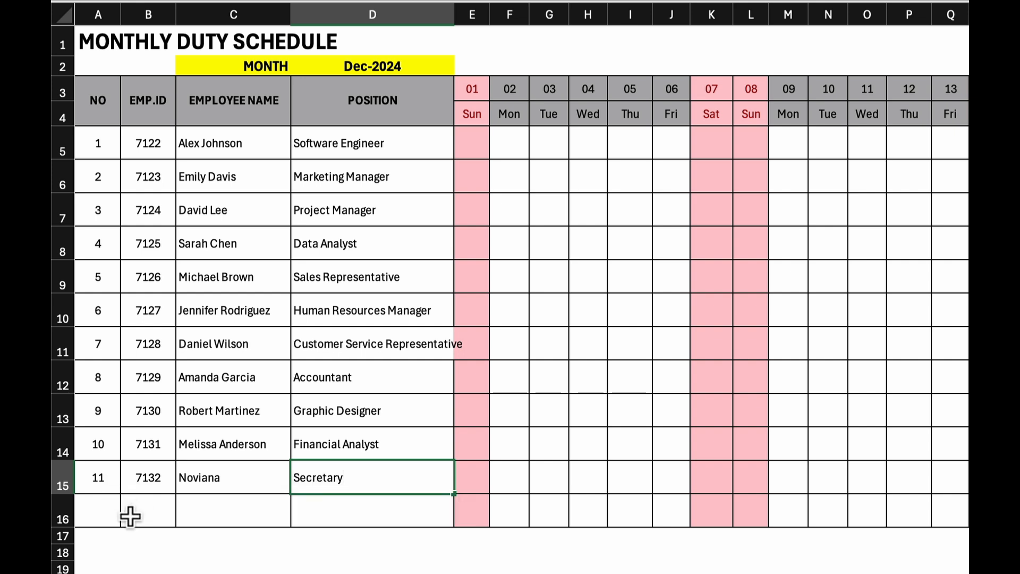
Step: Fill row 16 with number 12, the second new employee's ID and name, and the position Security
left_click(98, 510)
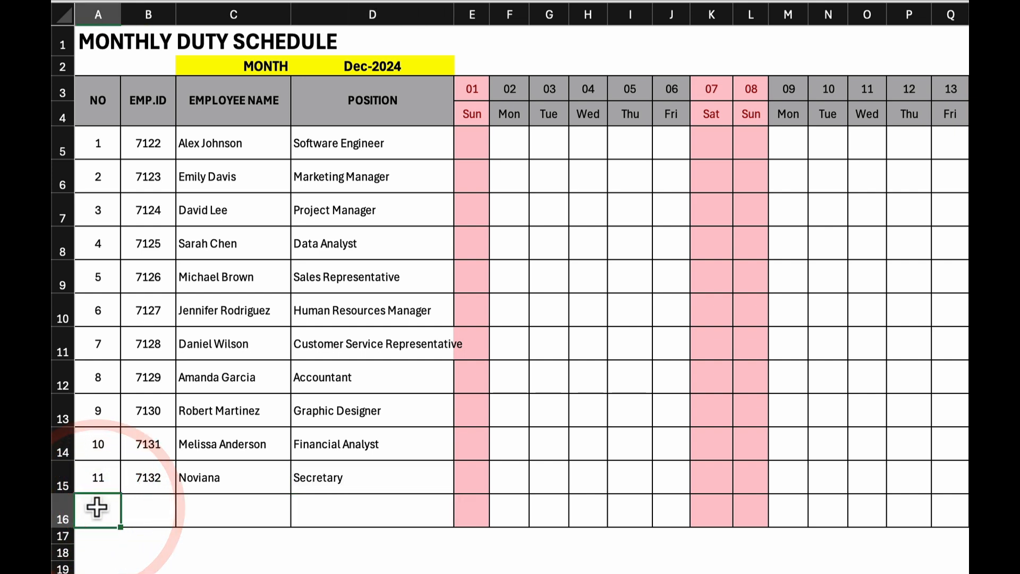
type("12")
key("Tab")
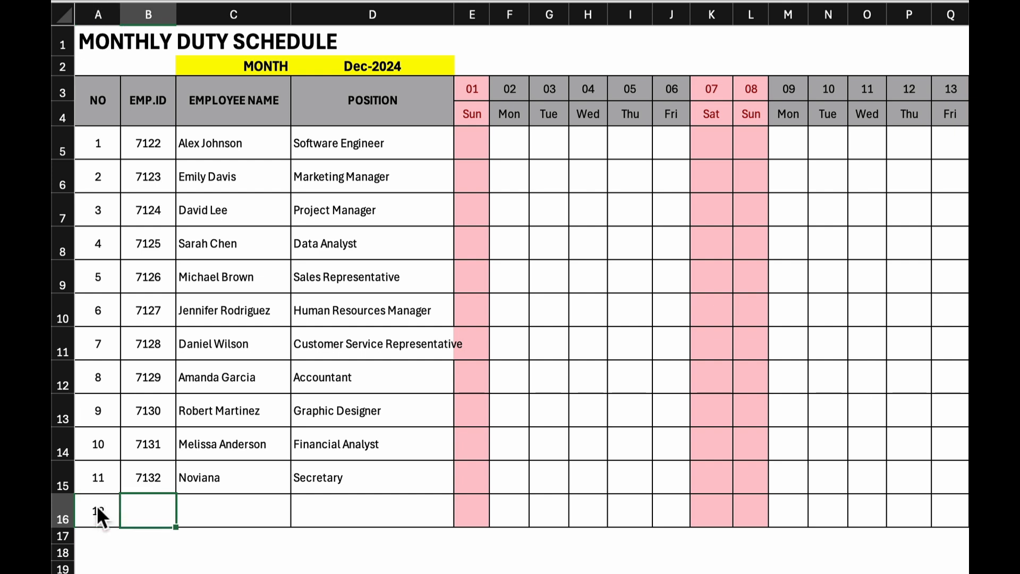
type("7133")
key("Tab")
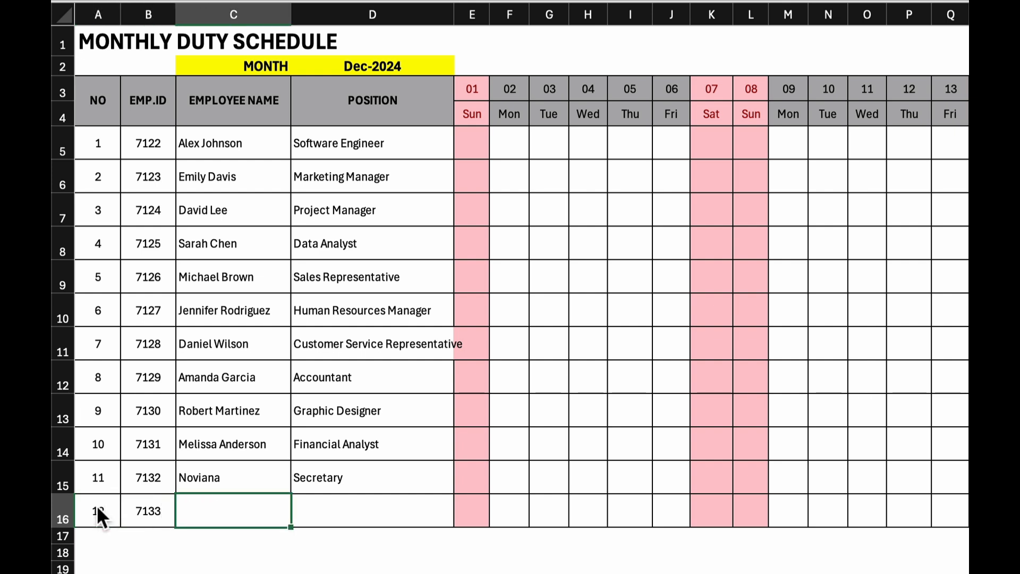
type("Joko")
key("Tab")
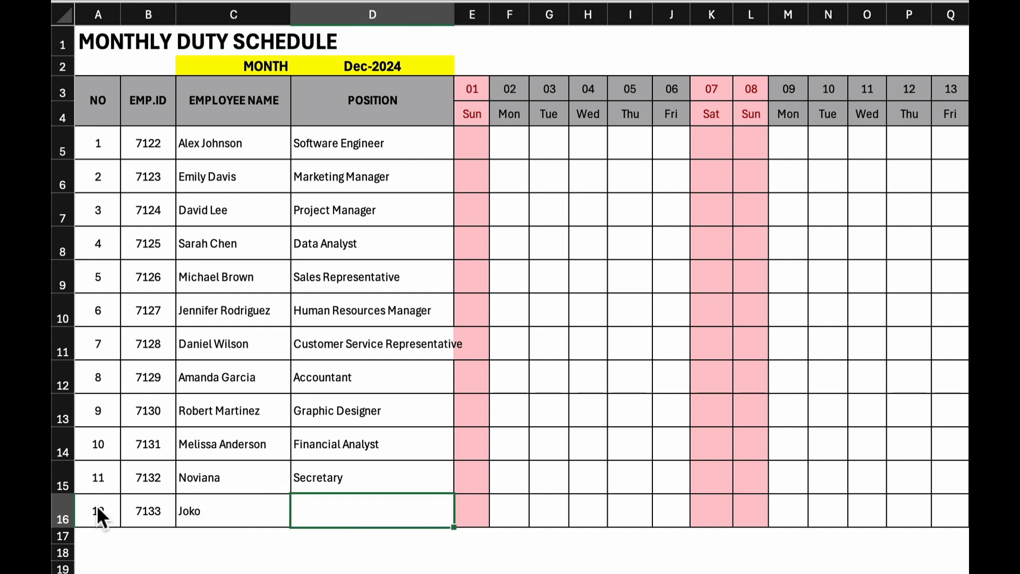
type("Security")
key("Tab")
left_click(605, 565)
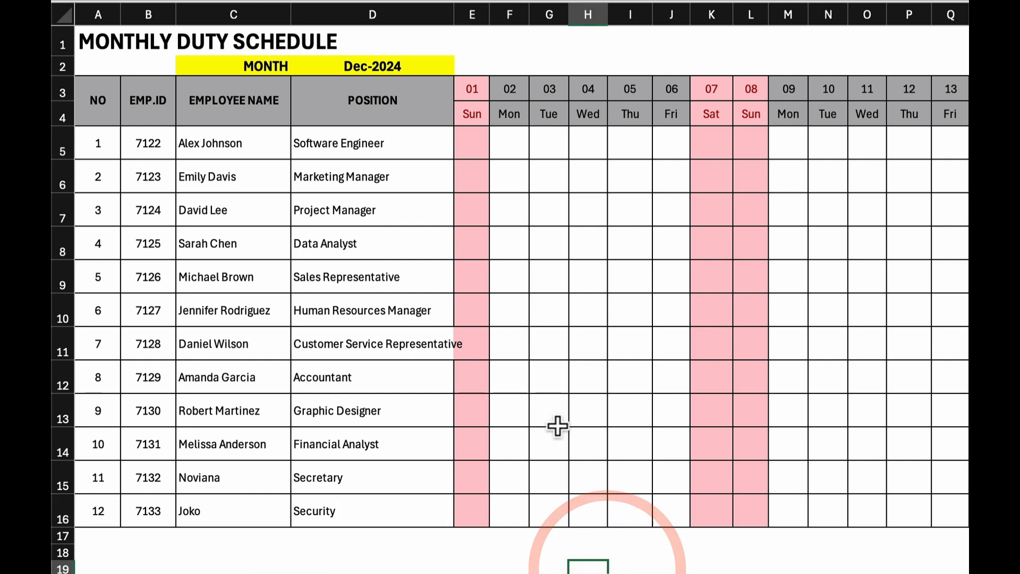
Step: Set the schedule's month in cell D2 to Jan 2025 and check the updated date and weekday headers
scroll(521, 297, "right", 3)
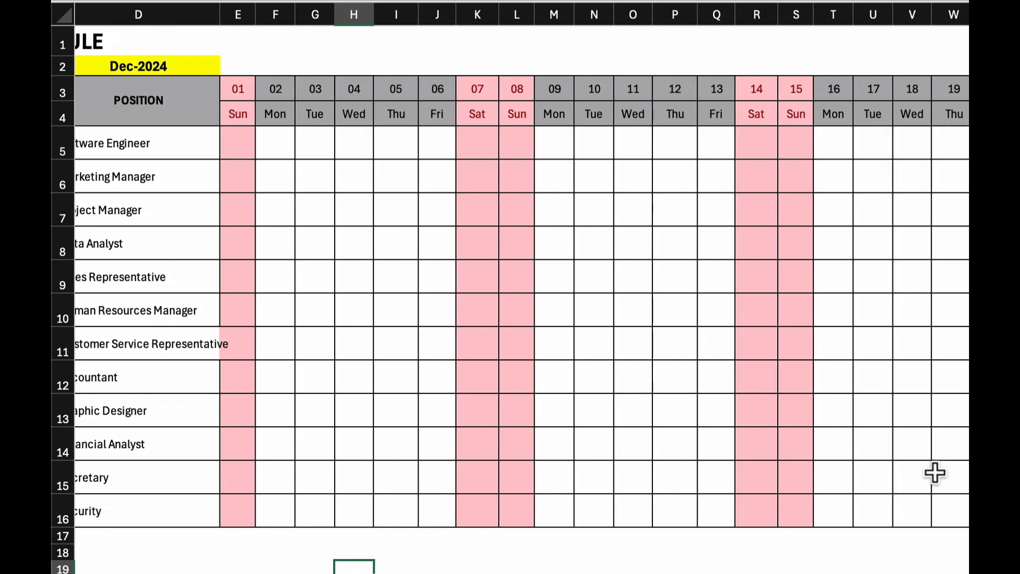
scroll(899, 404, "left", 3)
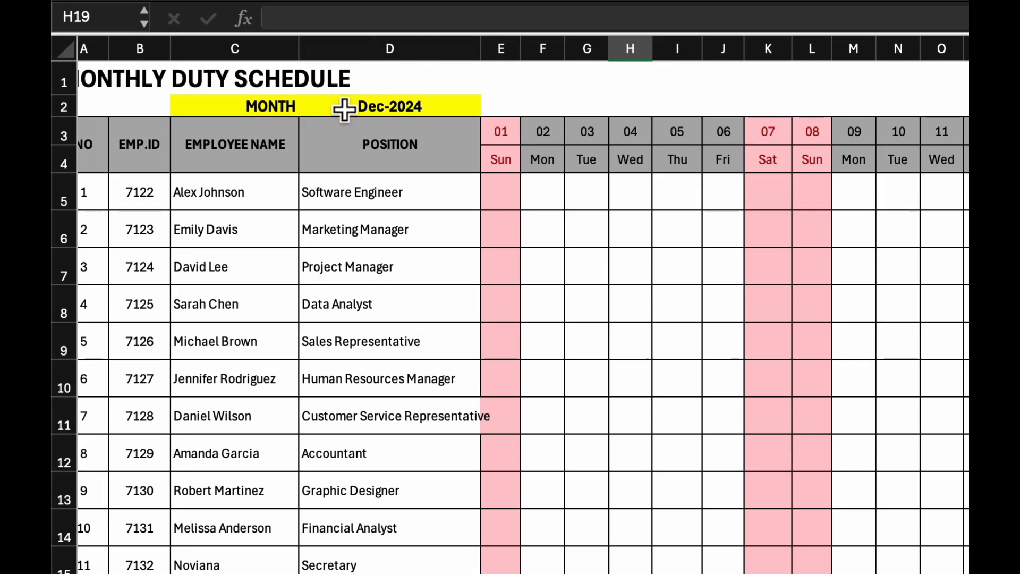
left_click(408, 107)
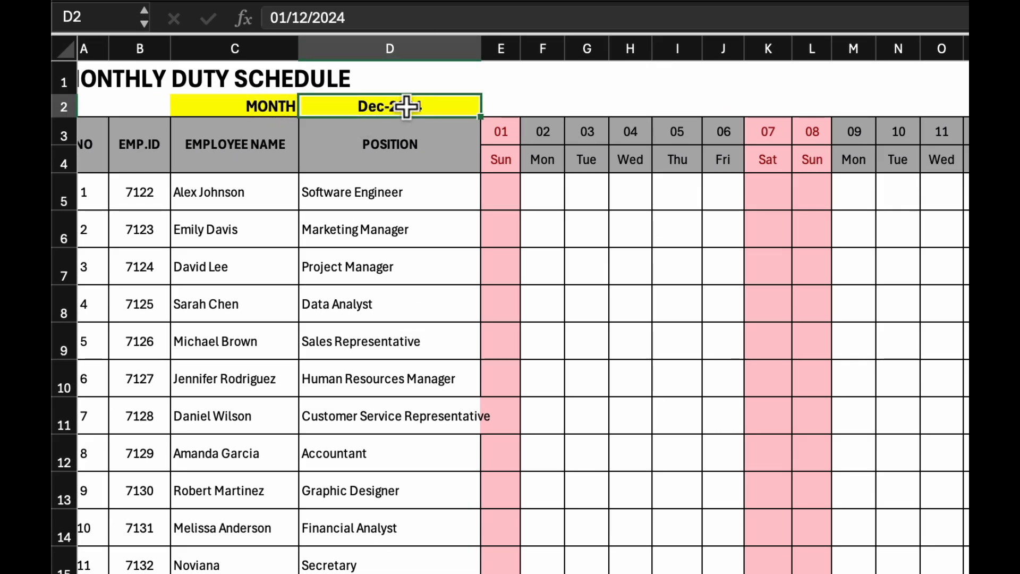
type("Jan")
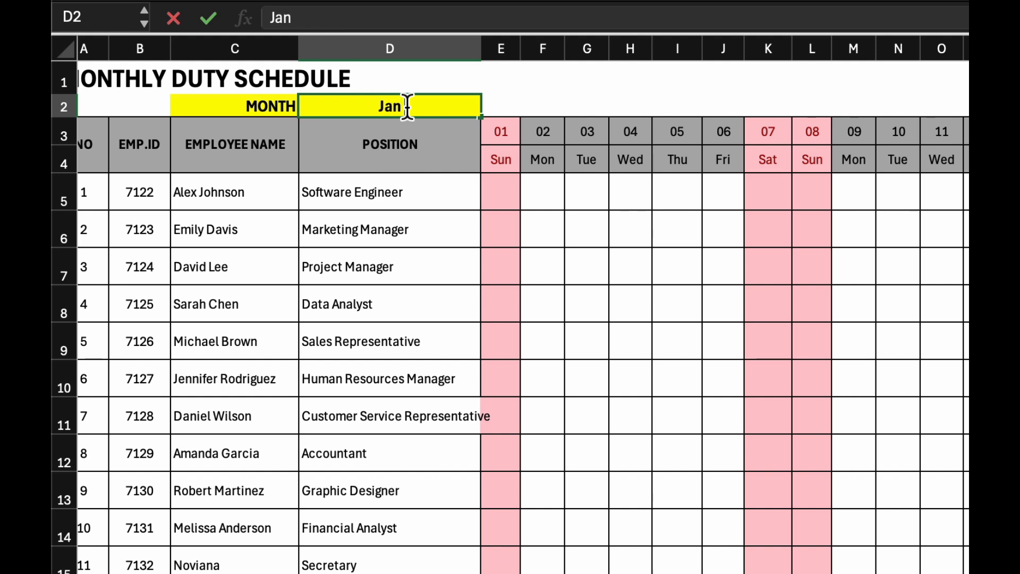
type(" 2025")
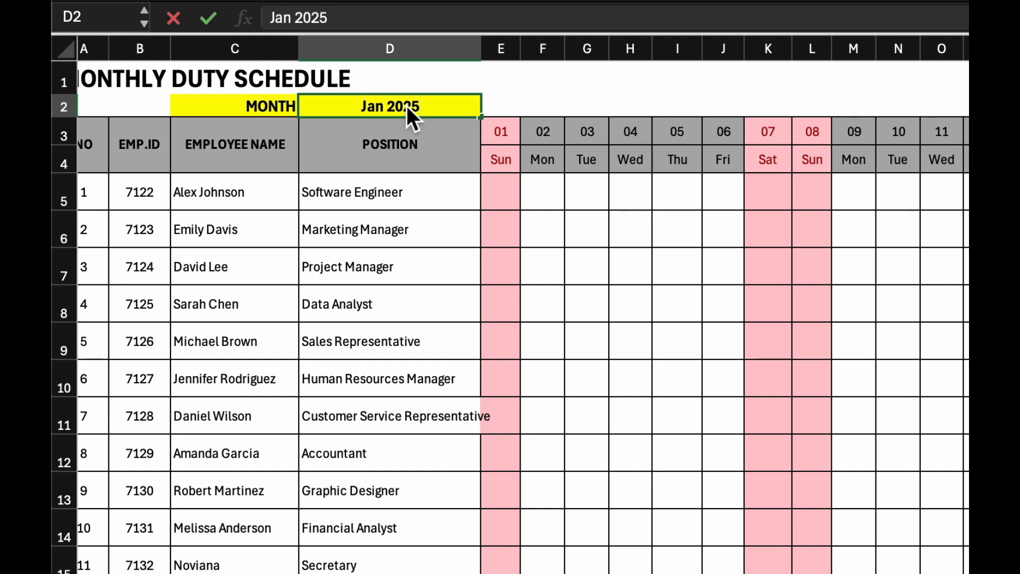
key("Tab")
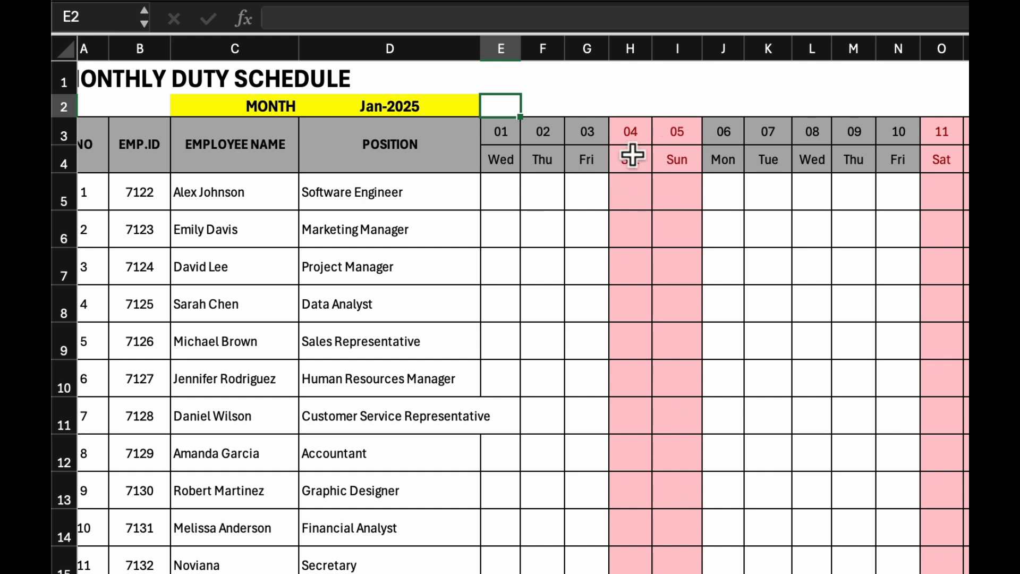
scroll(772, 280, "right", 3)
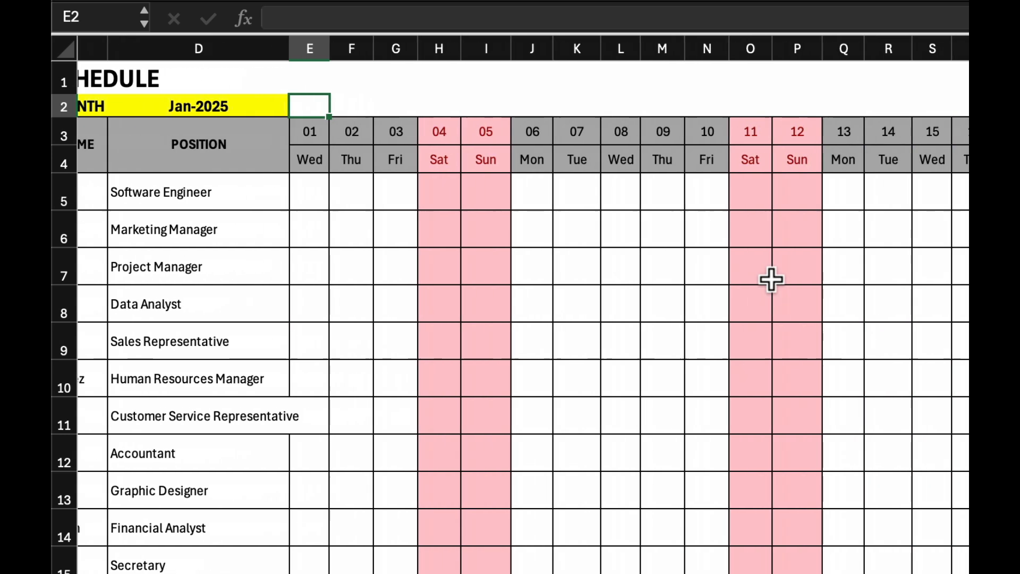
scroll(772, 280, "left", 3)
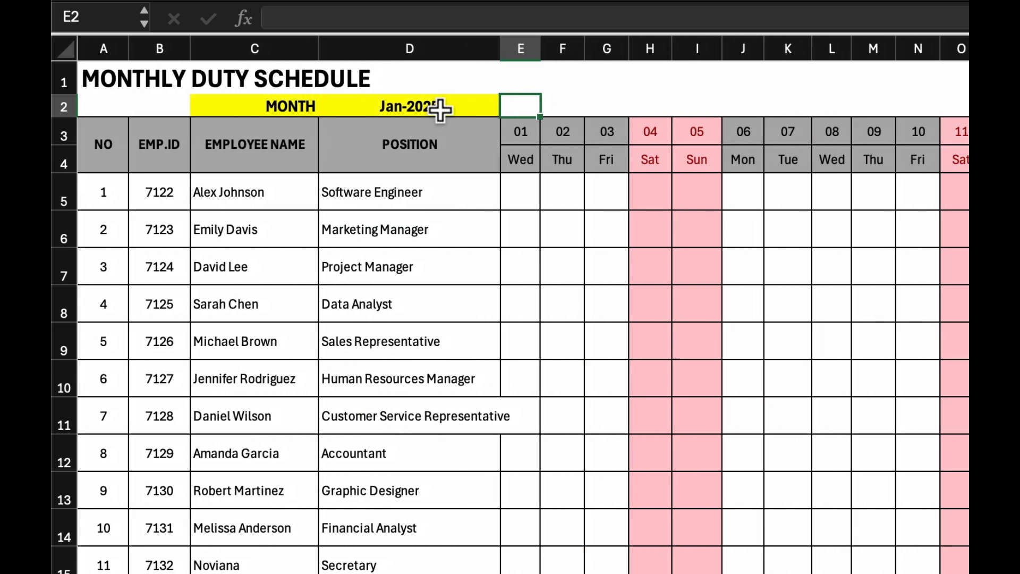
Step: Change the month in cell D2 to Feb 2025 and review the day columns through the month's end
left_click(447, 108)
type("Feb 202")
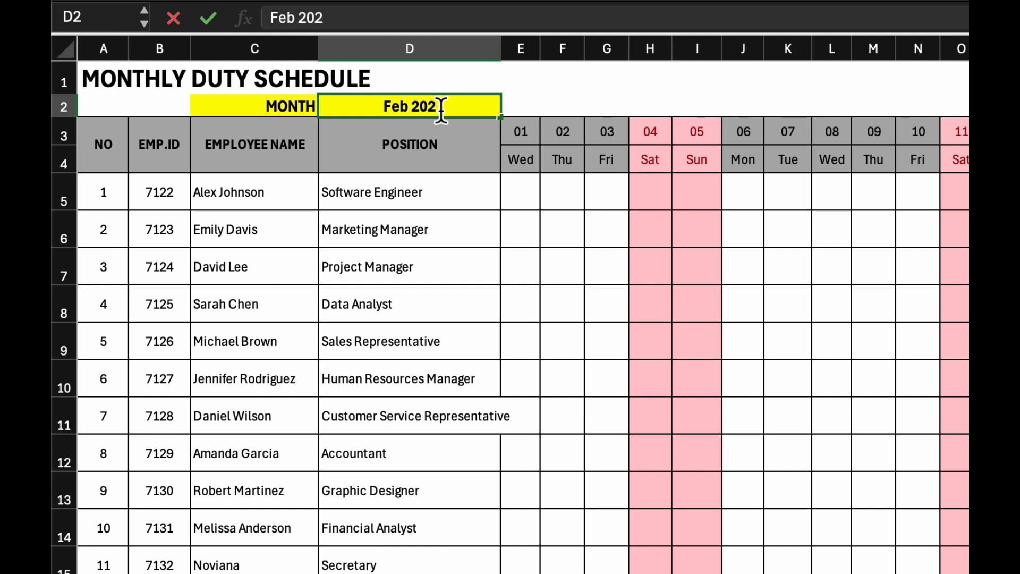
type("5")
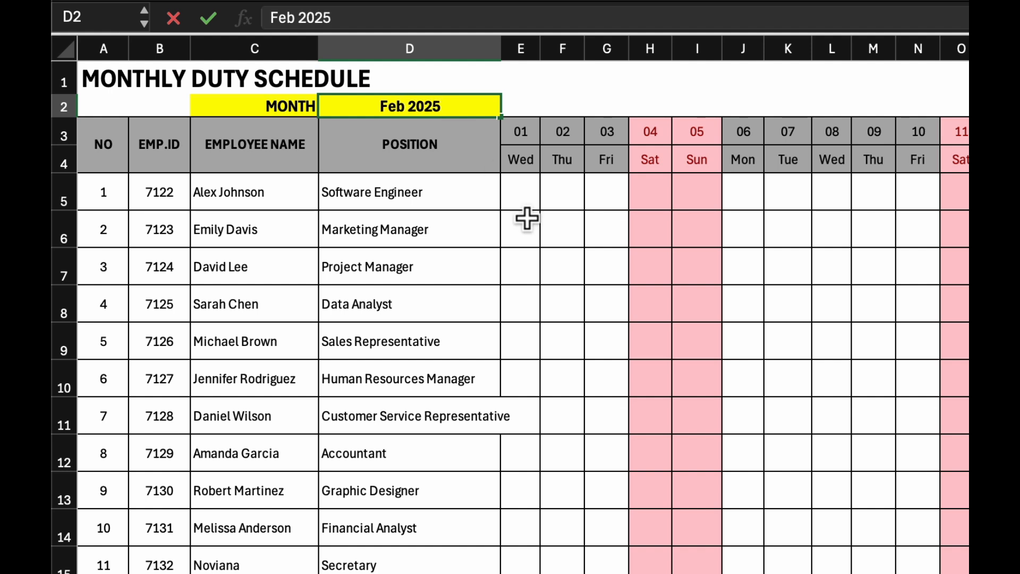
scroll(577, 388, "right", 4)
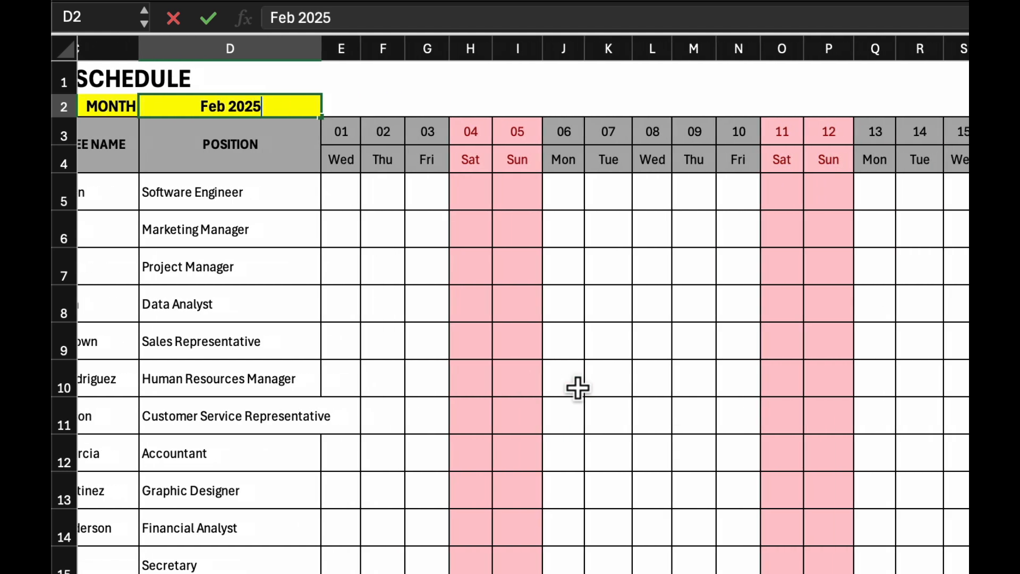
key("Return")
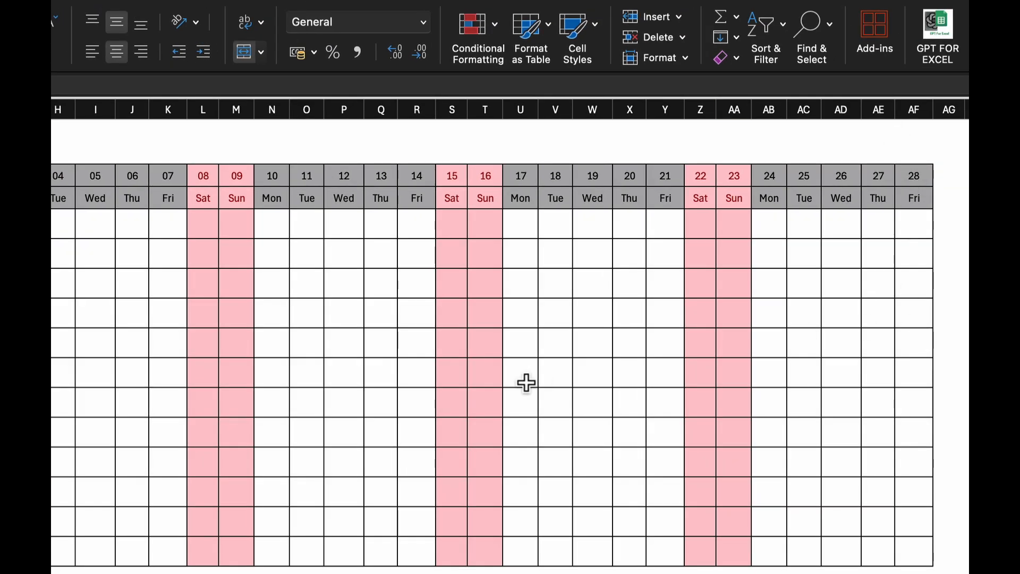
scroll(527, 383, "left", 4)
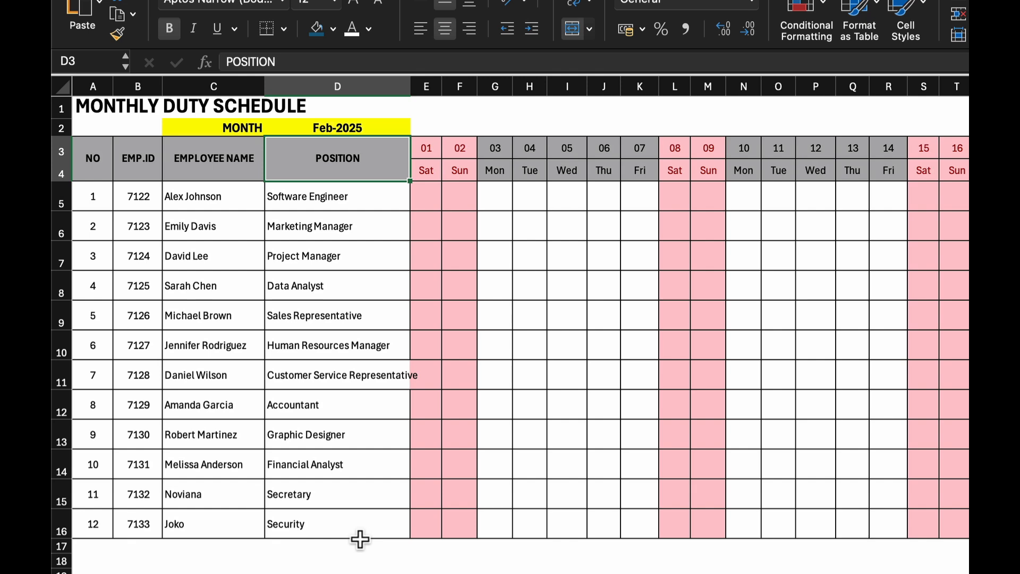